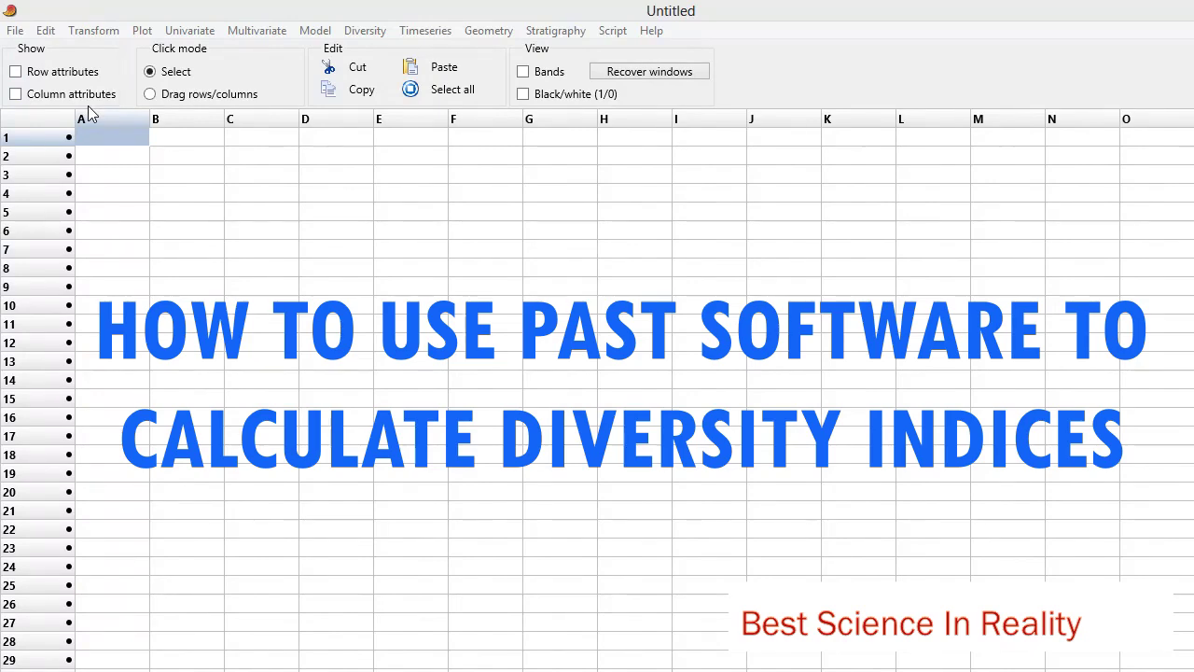
Show the column attribute rows and name the first two columns SITEA and SITEB.
left_click(16, 94)
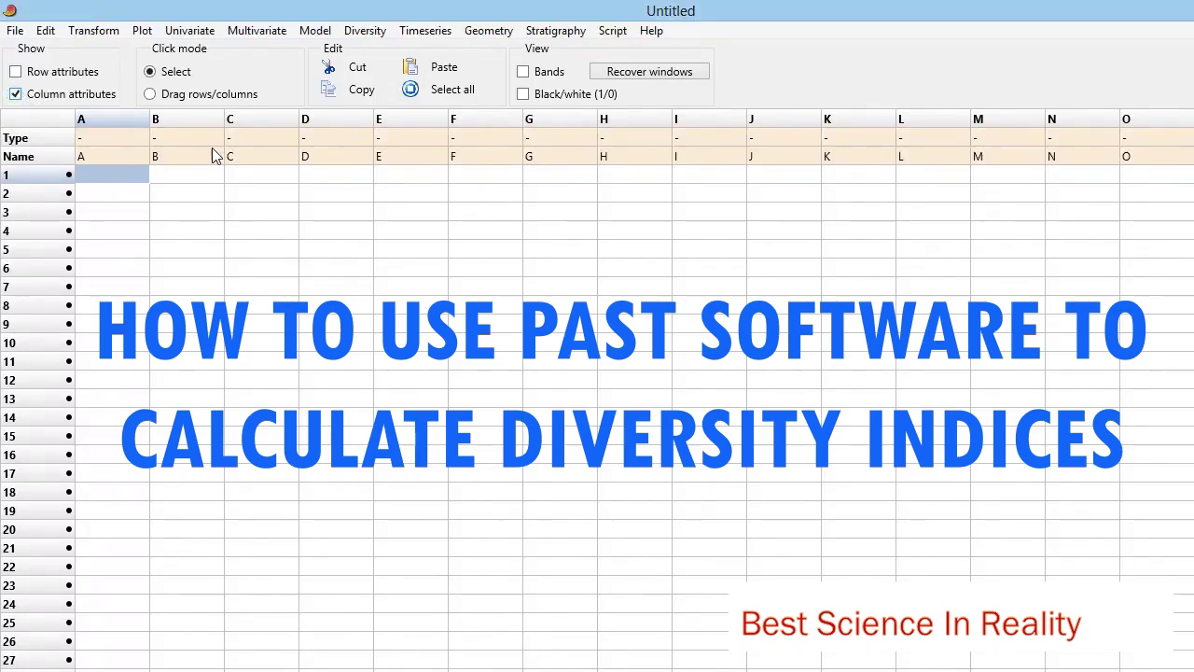
left_click(124, 155)
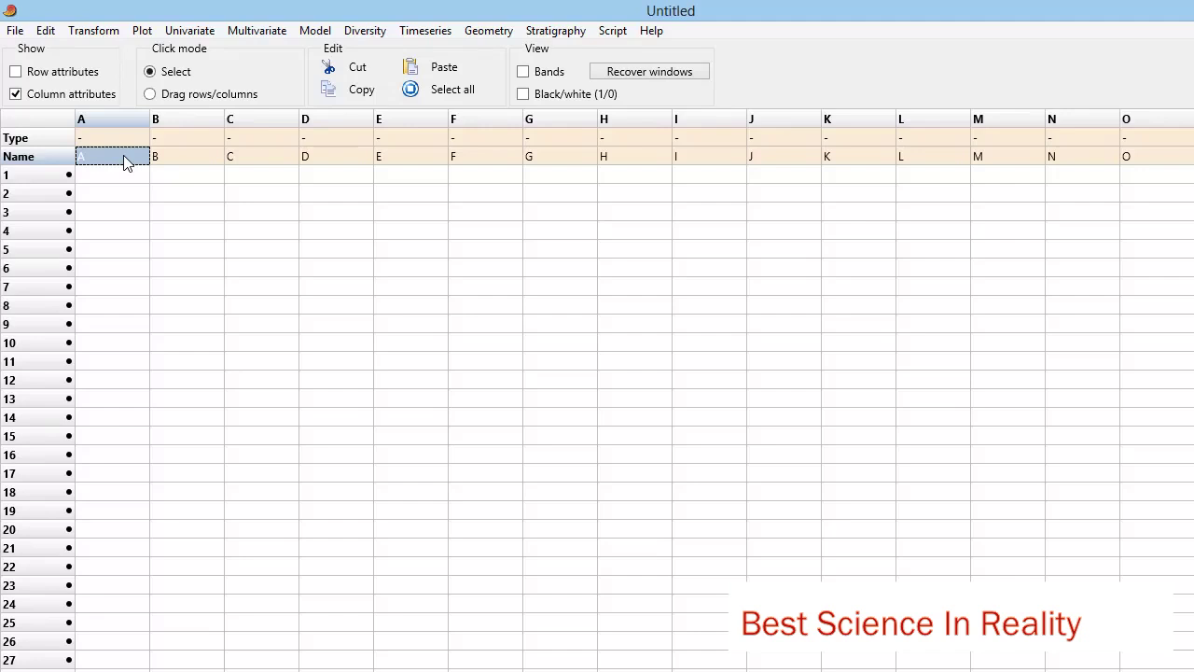
type("SIT")
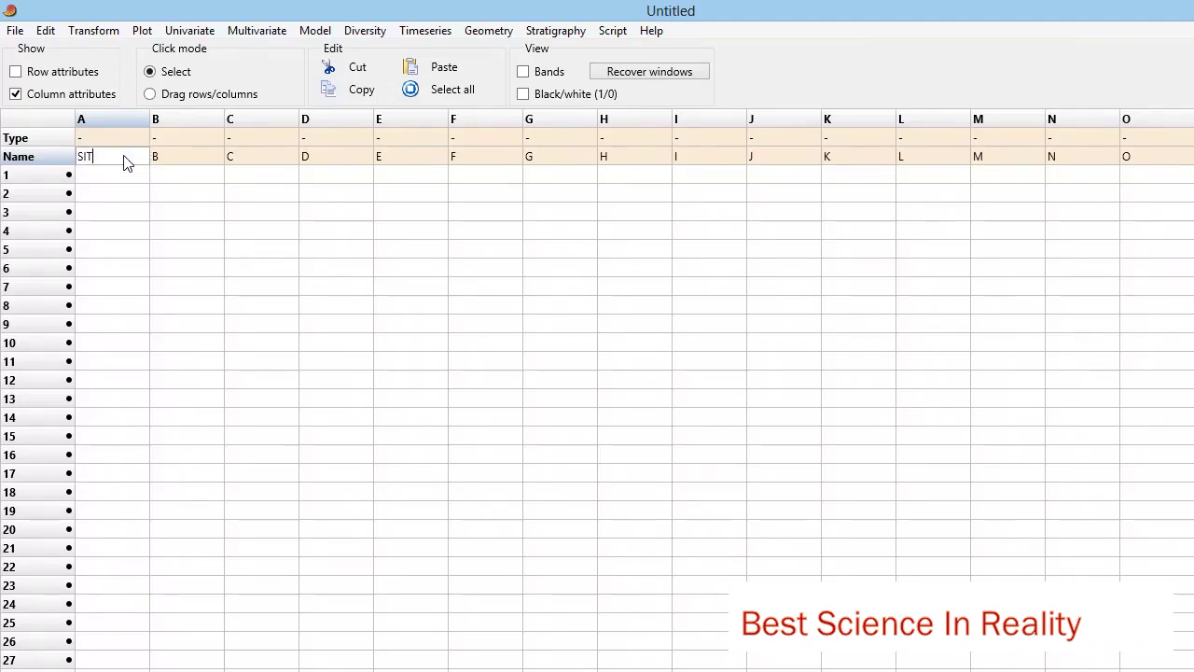
type("EA")
key("Return")
left_click(178, 156)
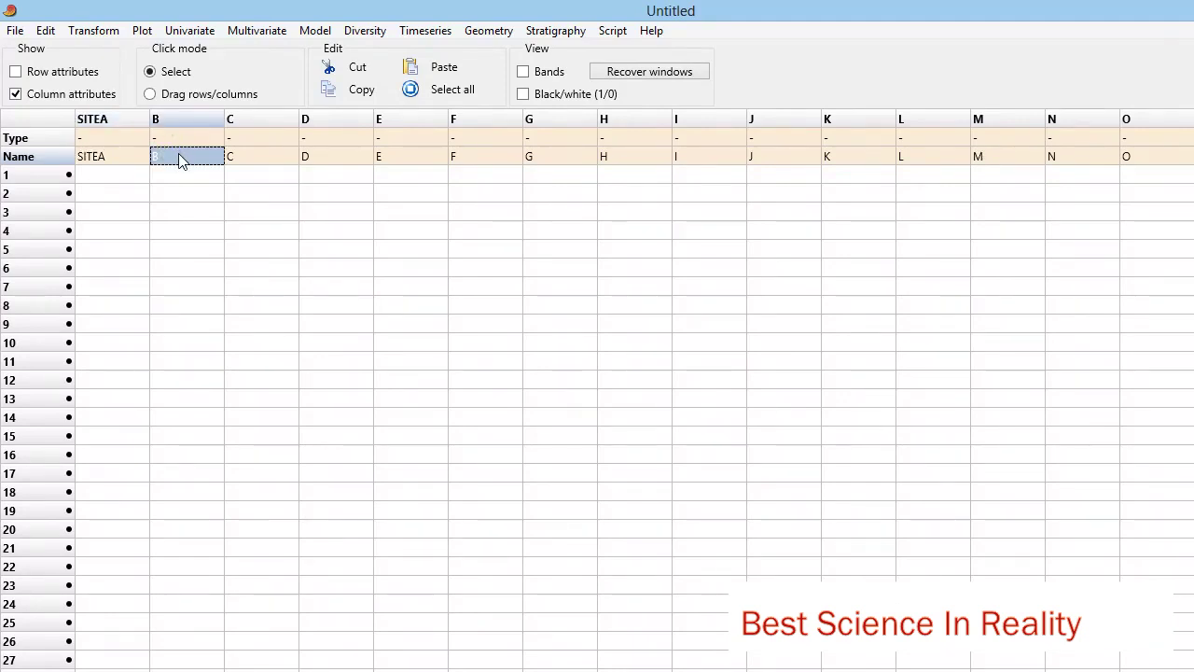
type("SITE")
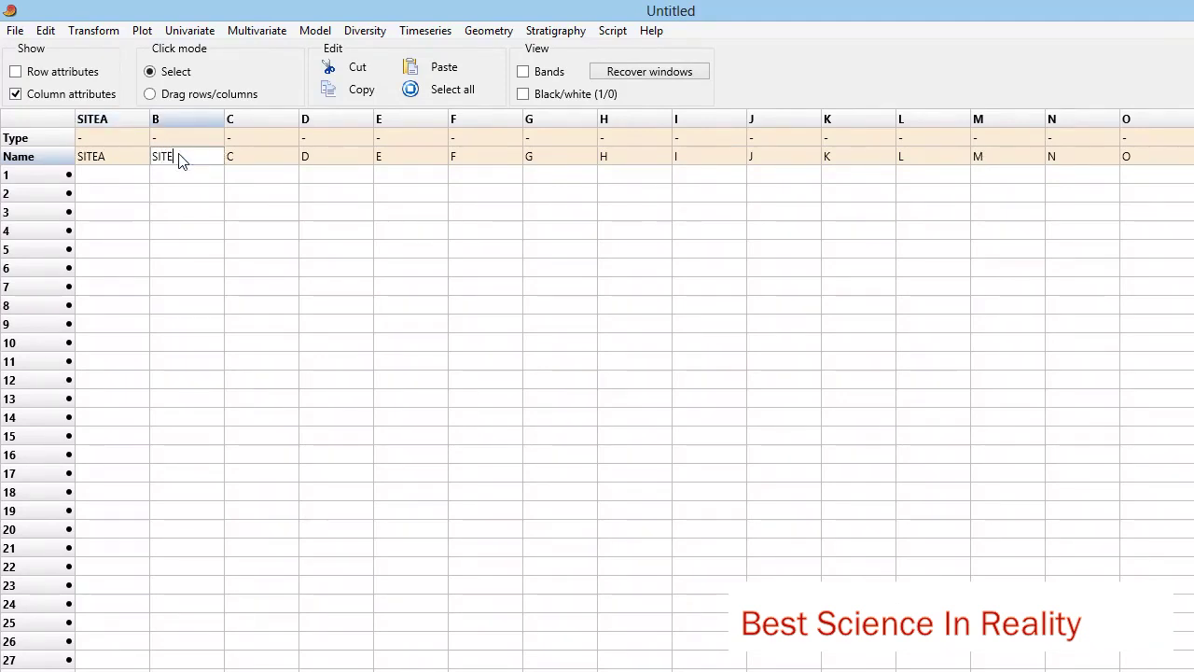
type("B")
Set the data type of both SITEA and SITEB columns to Ordinal.
left_click(116, 138)
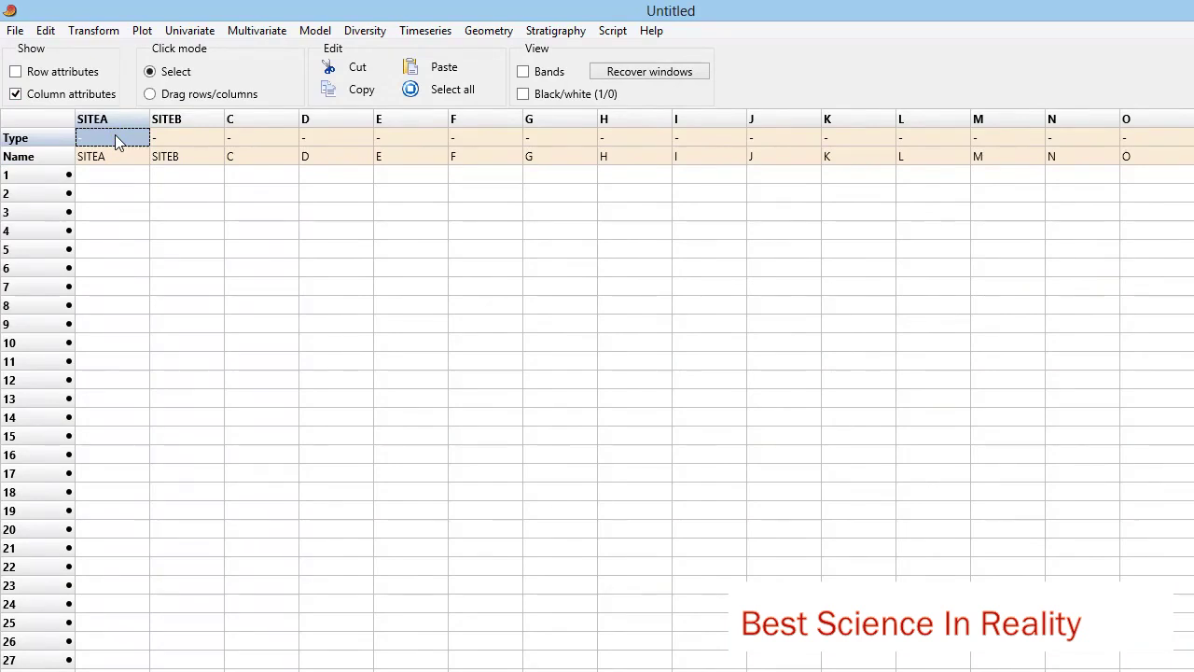
left_click(116, 138)
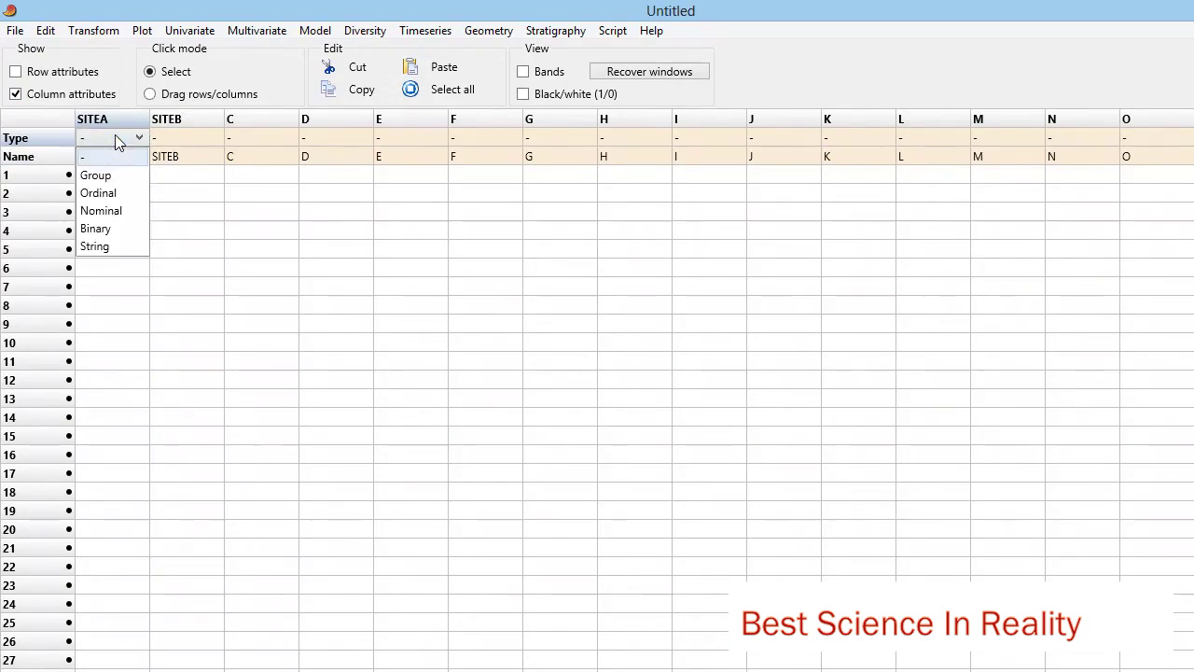
left_click(113, 193)
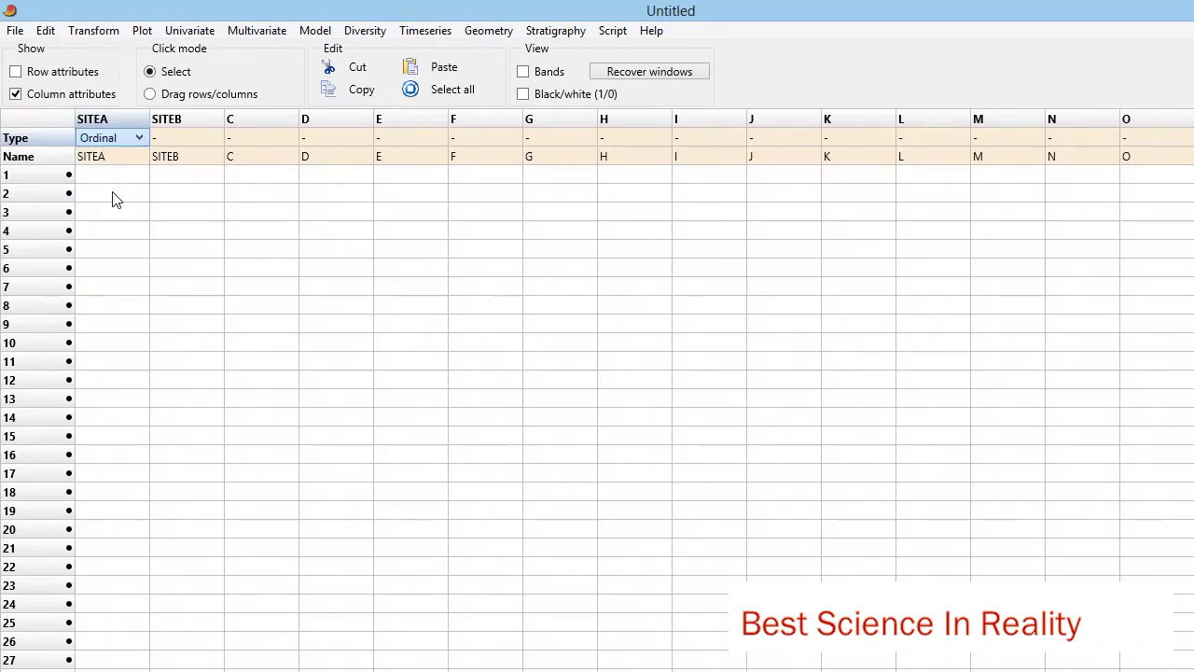
left_click(185, 138)
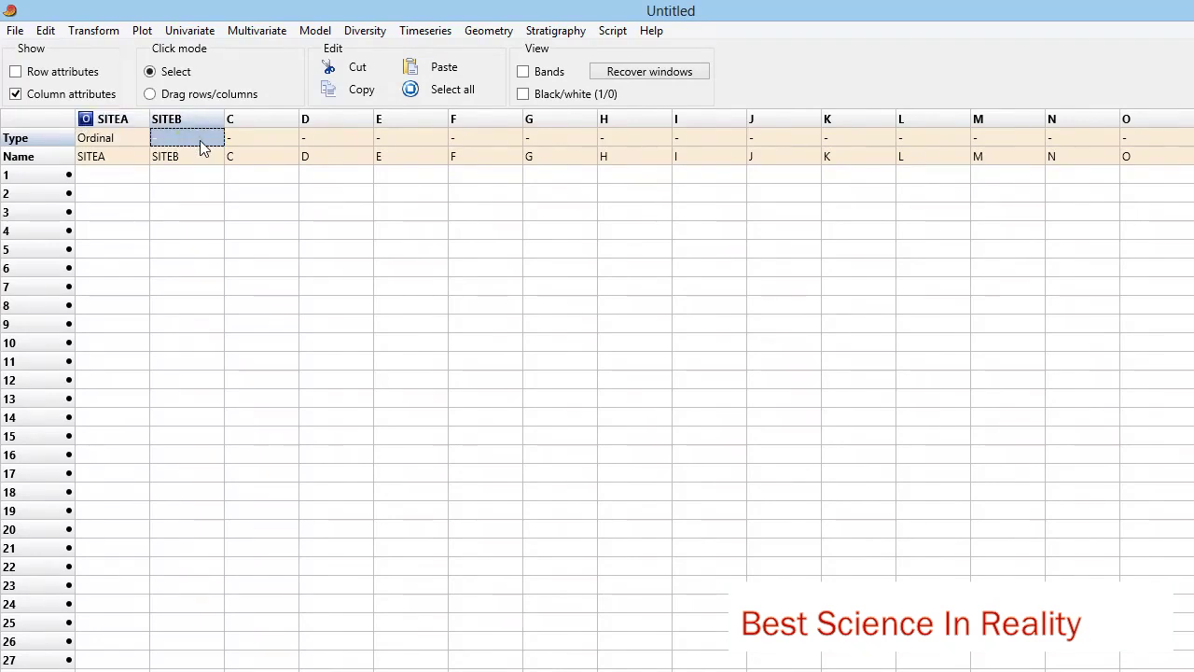
left_click(202, 142)
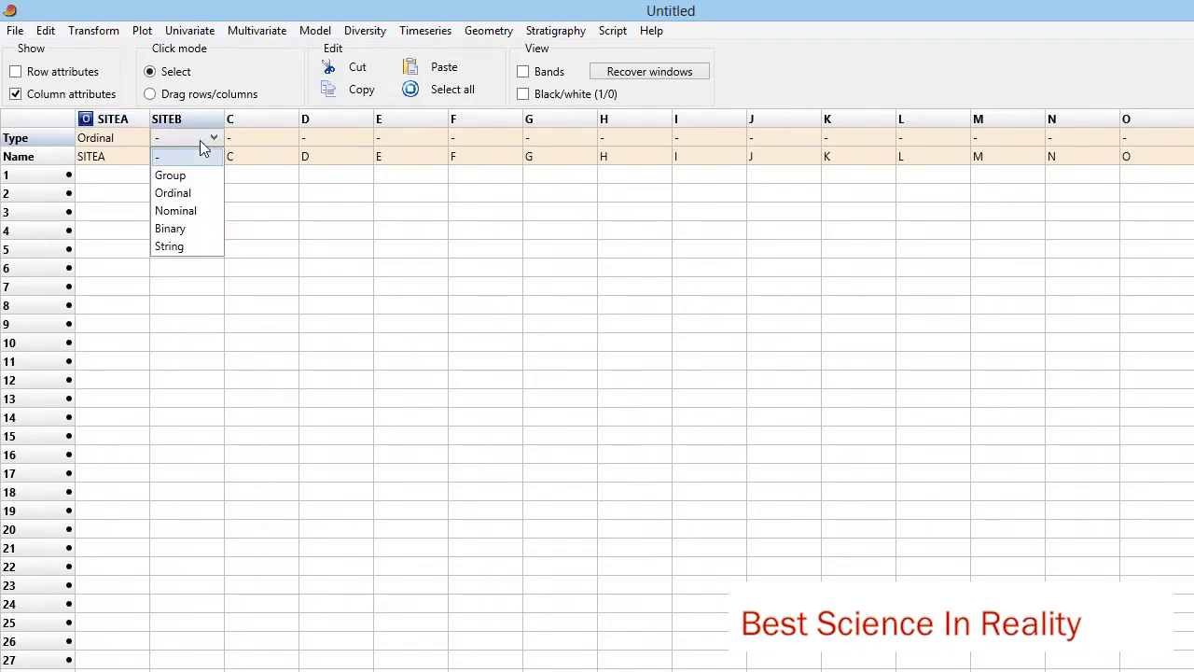
left_click(188, 194)
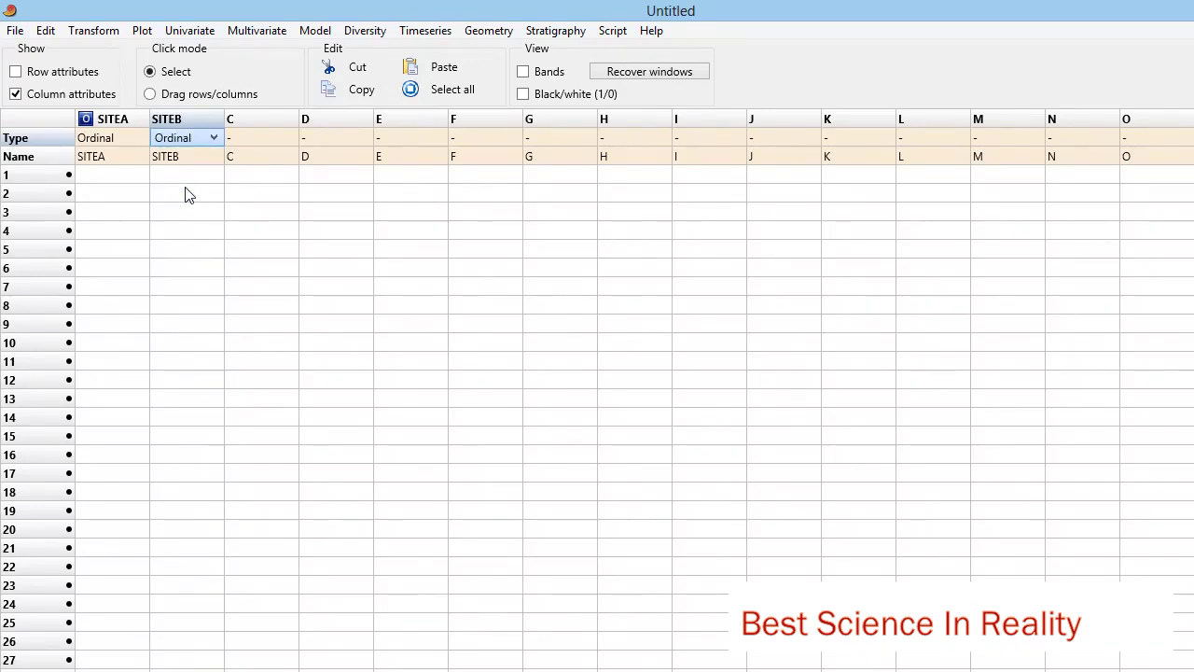
Name rows 1–3 PIG WEED, MILK WEED and BLACK JACK, then hide the row attribute columns.
left_click(16, 95)
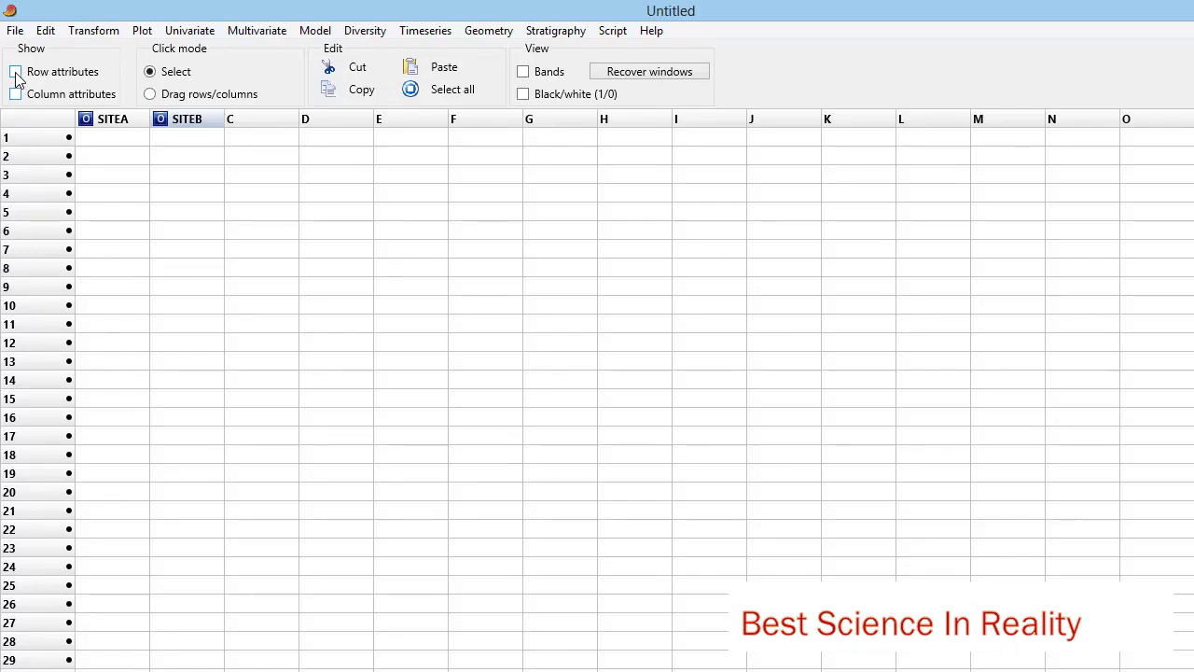
left_click(15, 73)
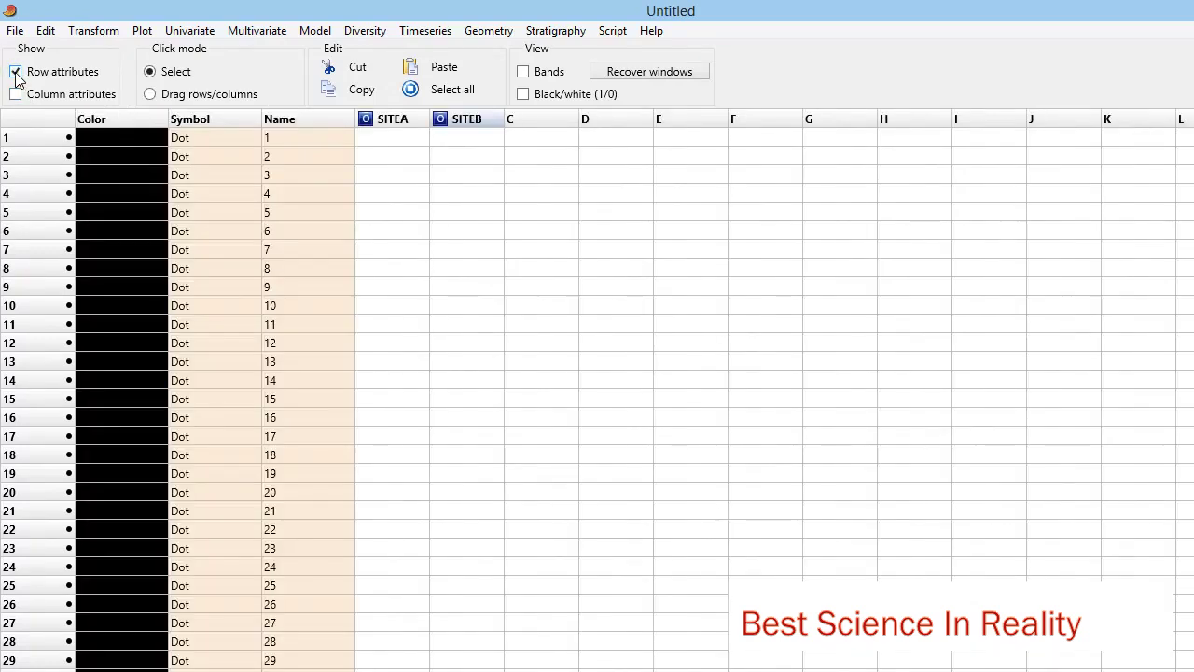
left_click(306, 139)
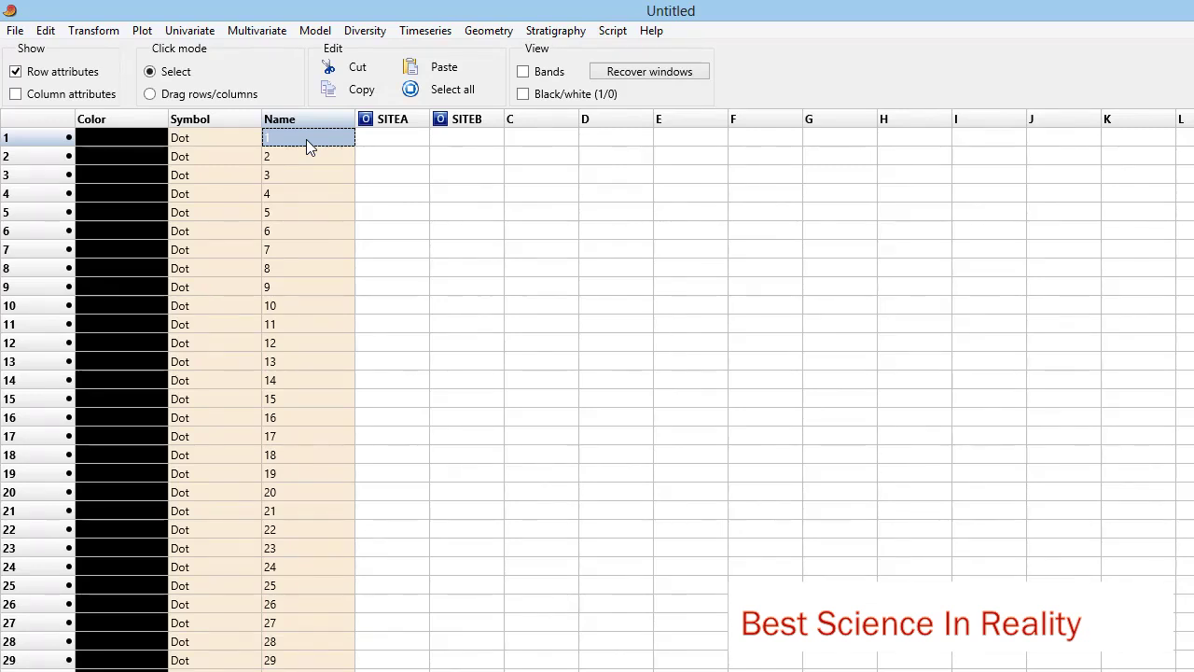
type("P")
type("l")
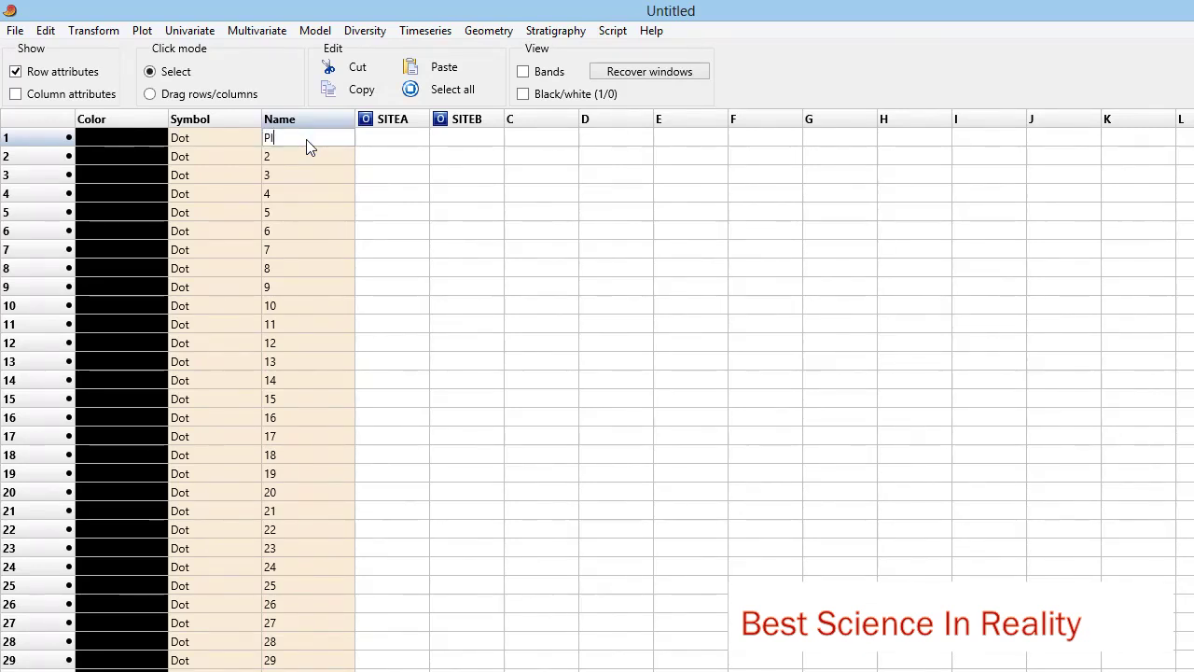
type("G WEED")
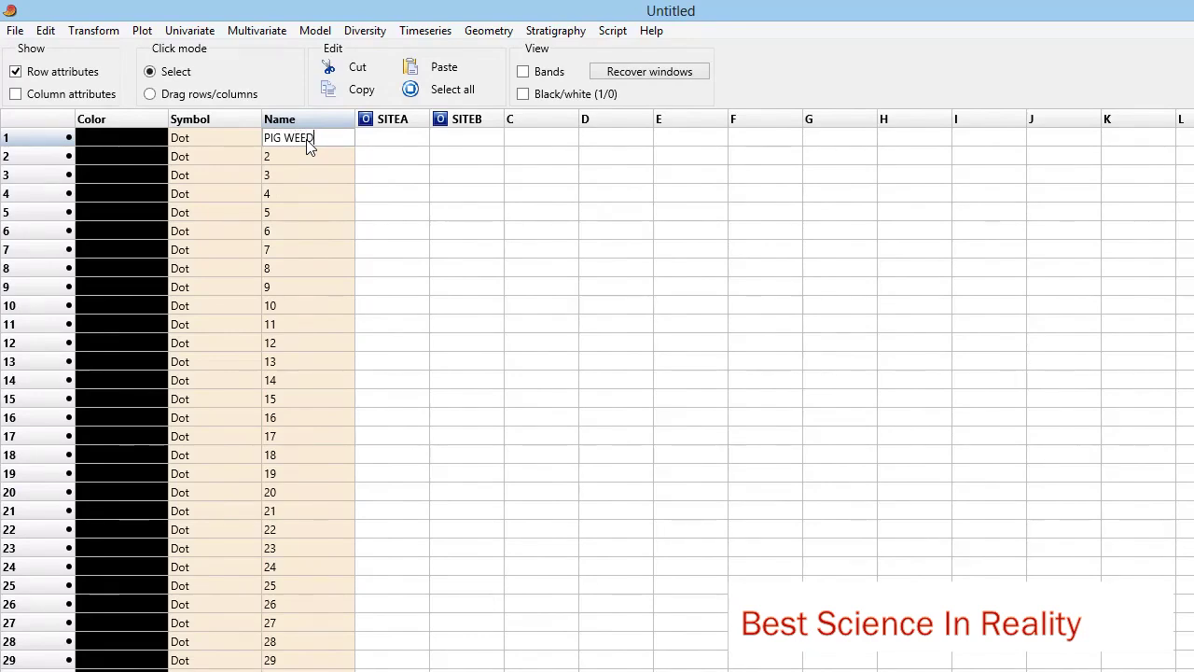
left_click(312, 160)
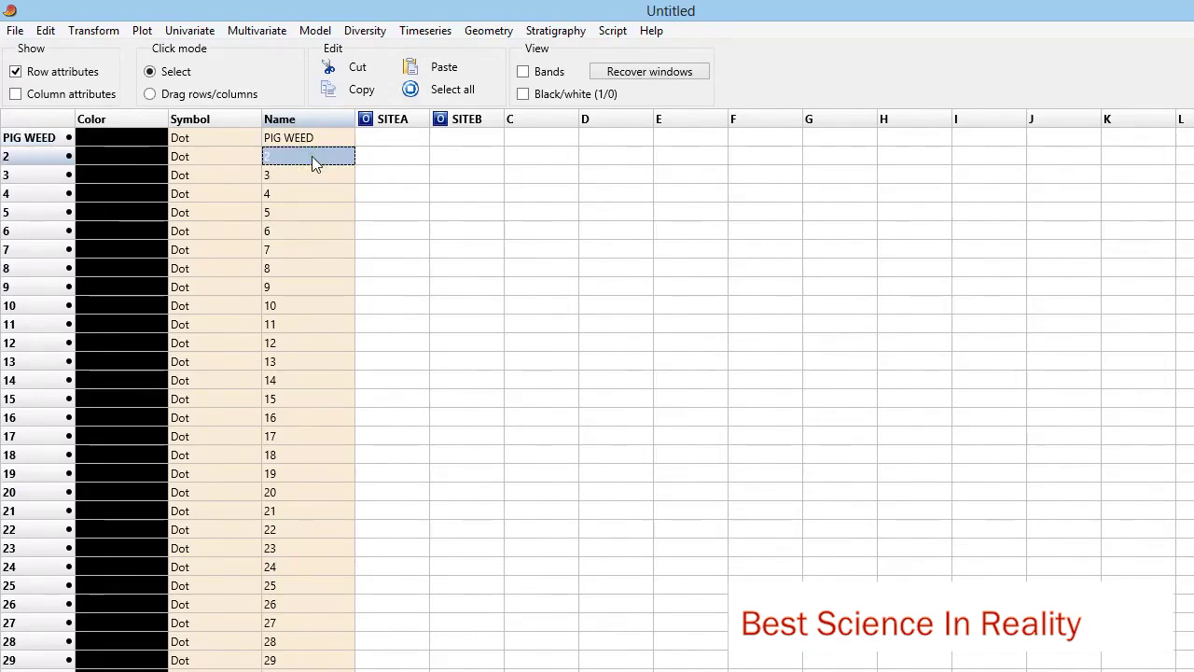
type("M")
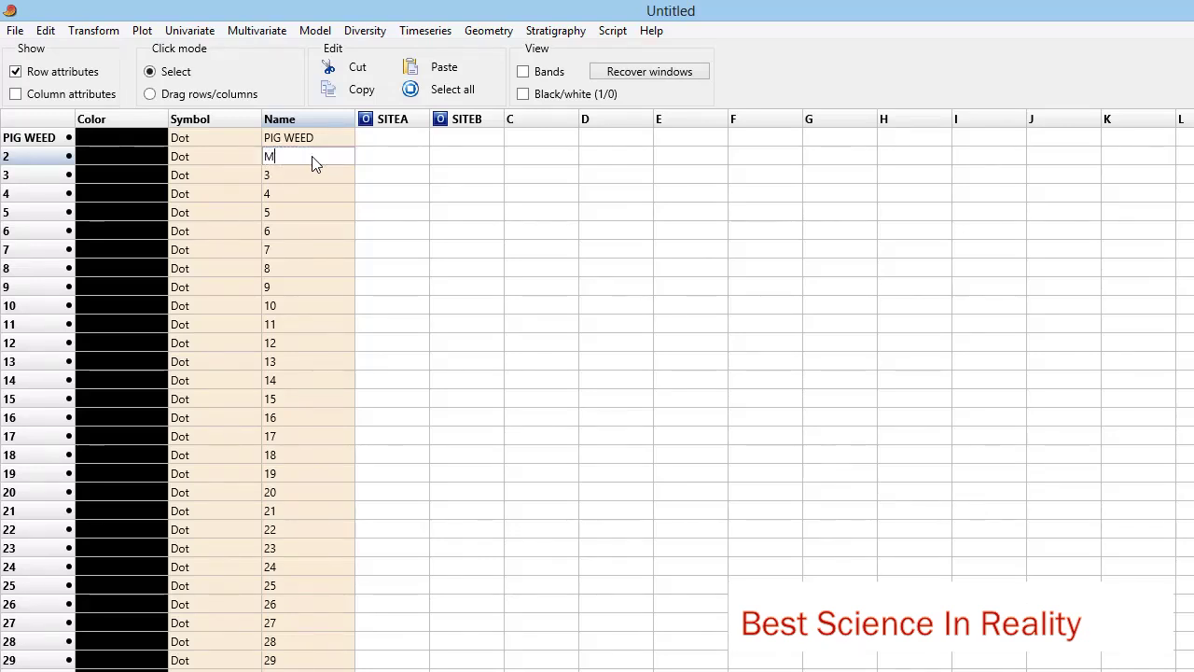
type("ILK WEED")
left_click(312, 179)
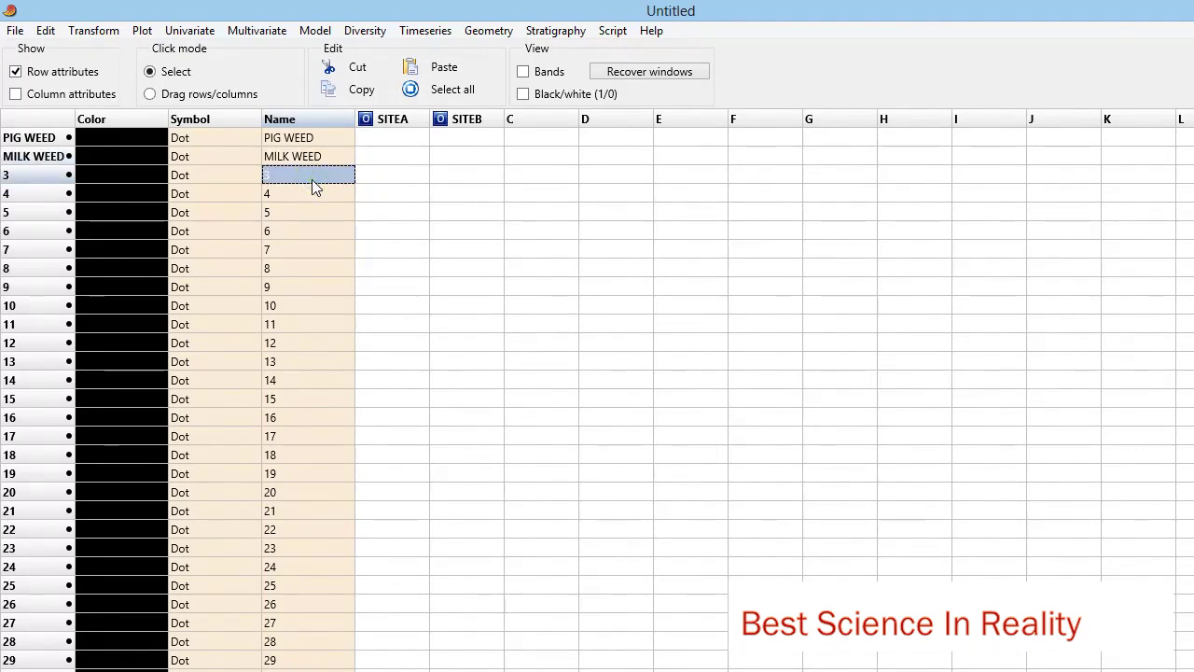
type("BLACK")
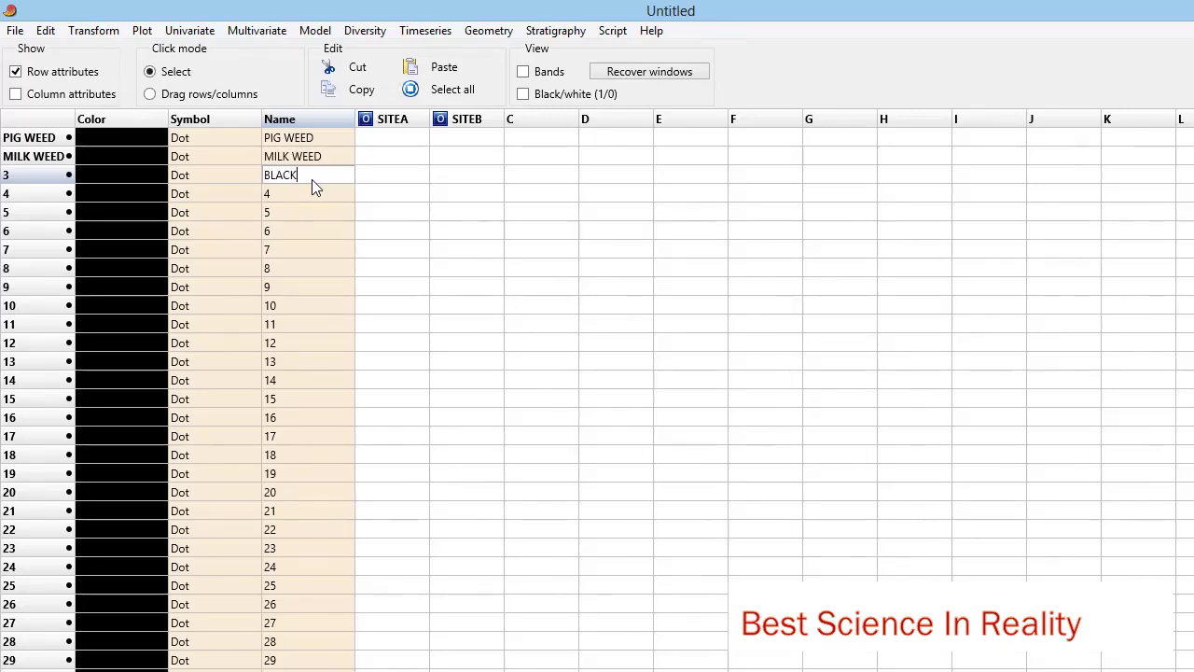
type(" JACK")
left_click(17, 77)
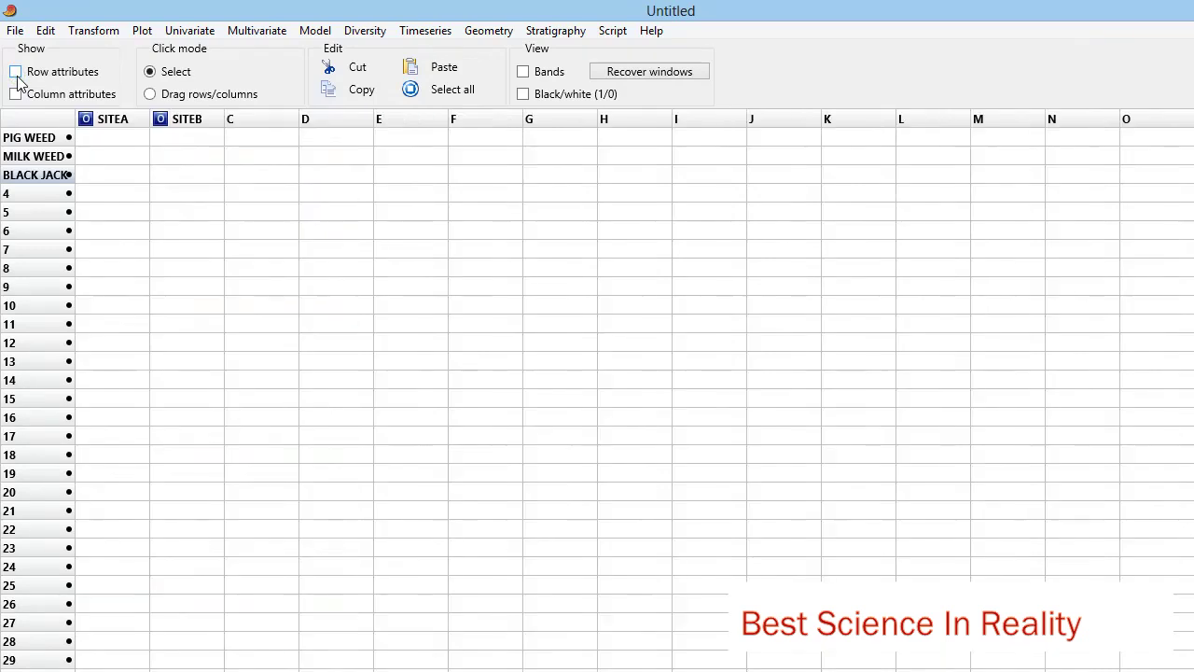
Enter PIG WEED counts 10 and 7, and MILK WEED counts 3 and 15 for SITEA/SITEB.
left_click(121, 148)
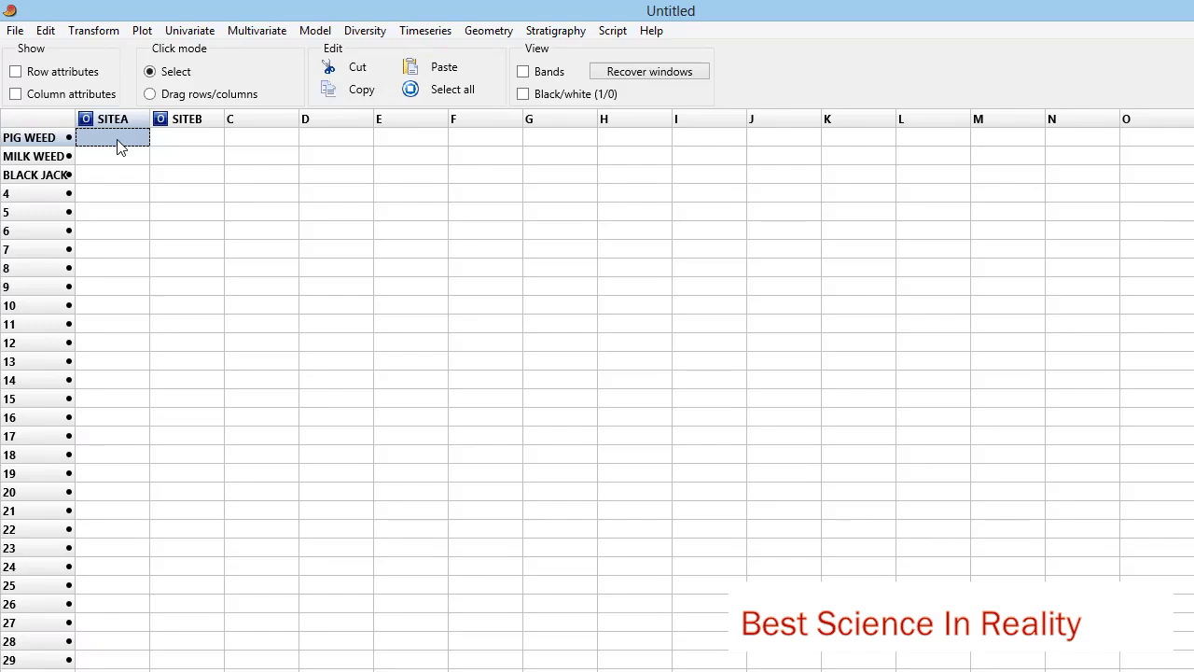
type("10")
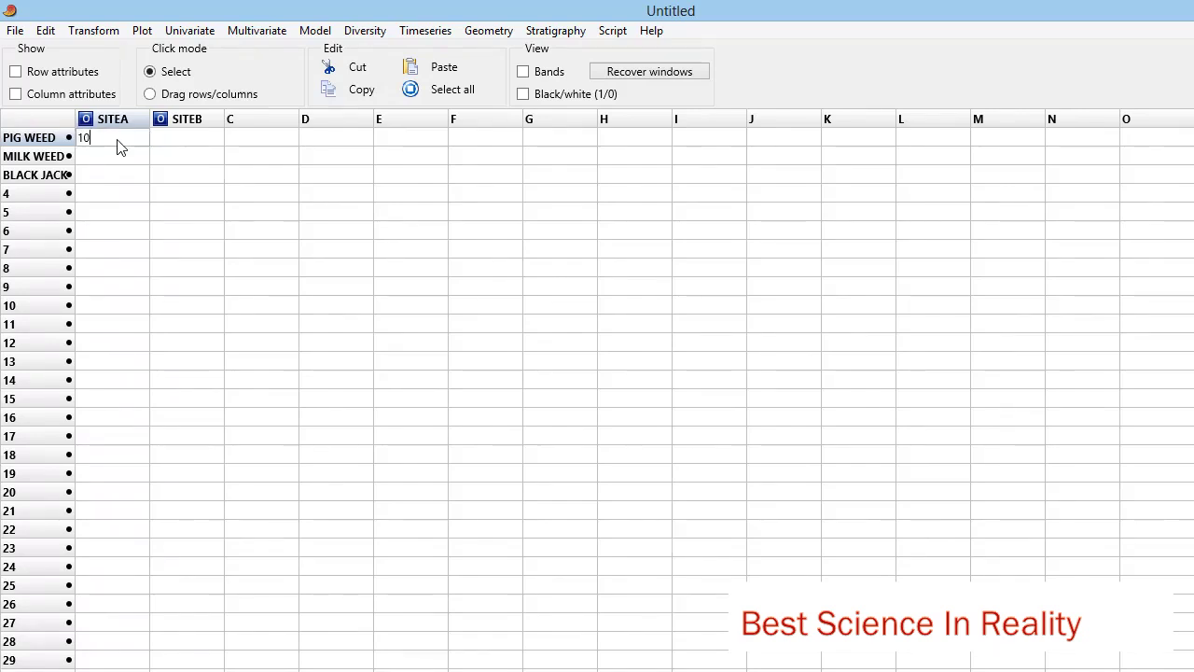
left_click(182, 140)
type("7")
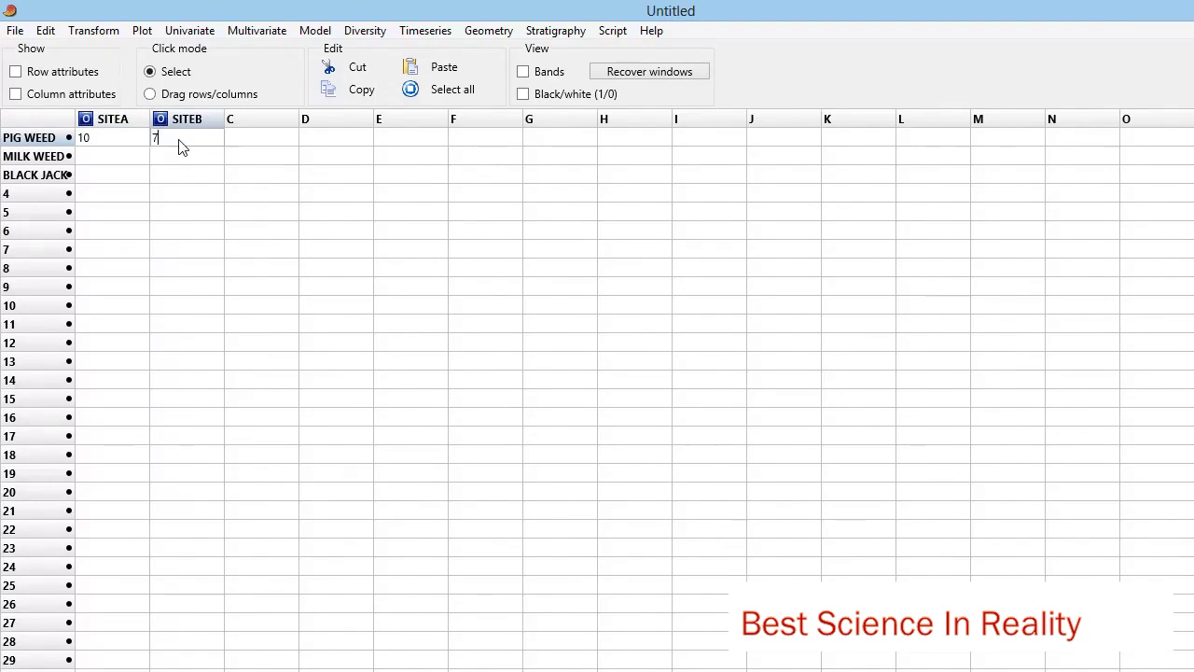
left_click(124, 163)
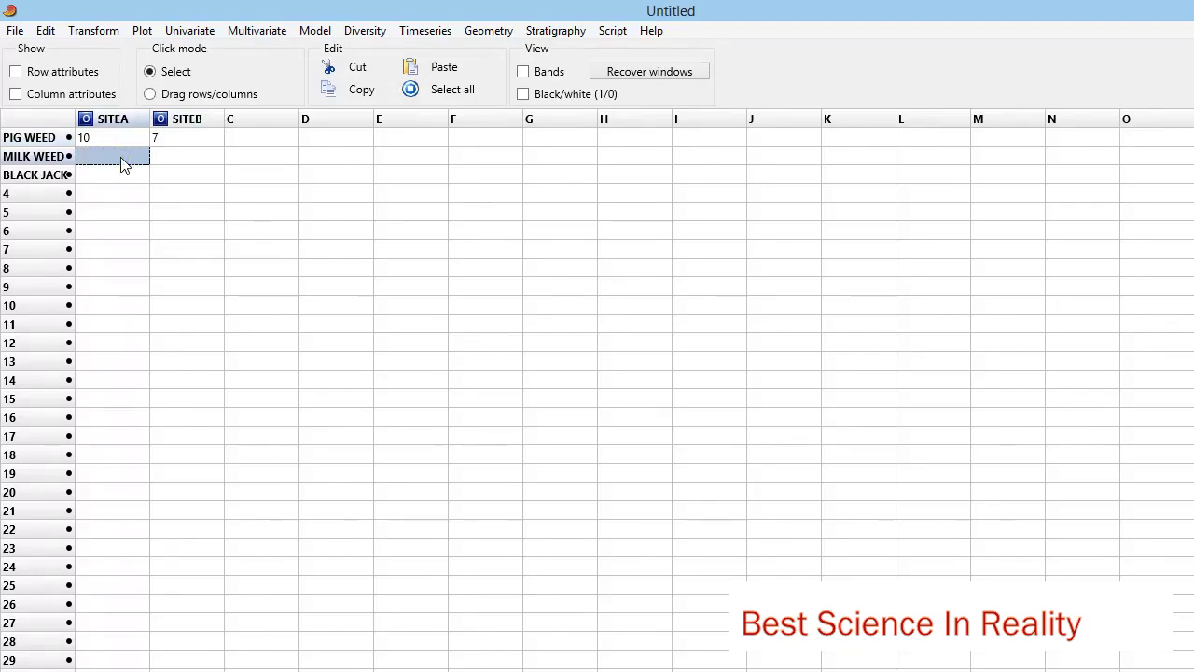
type("3")
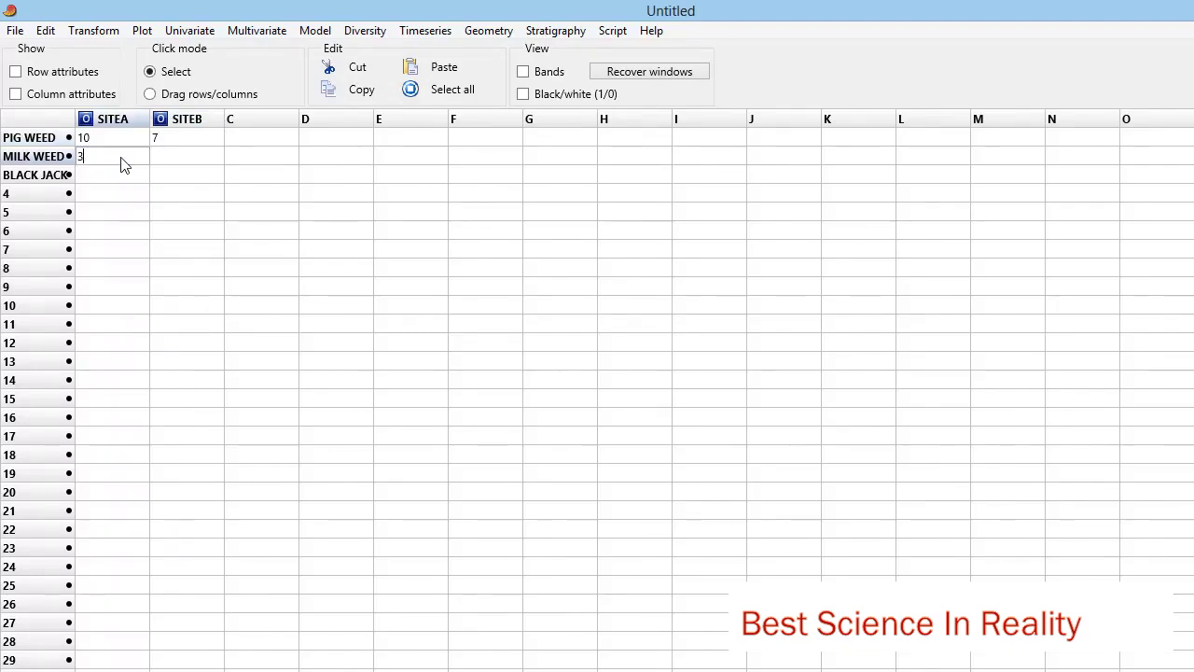
left_click(183, 158)
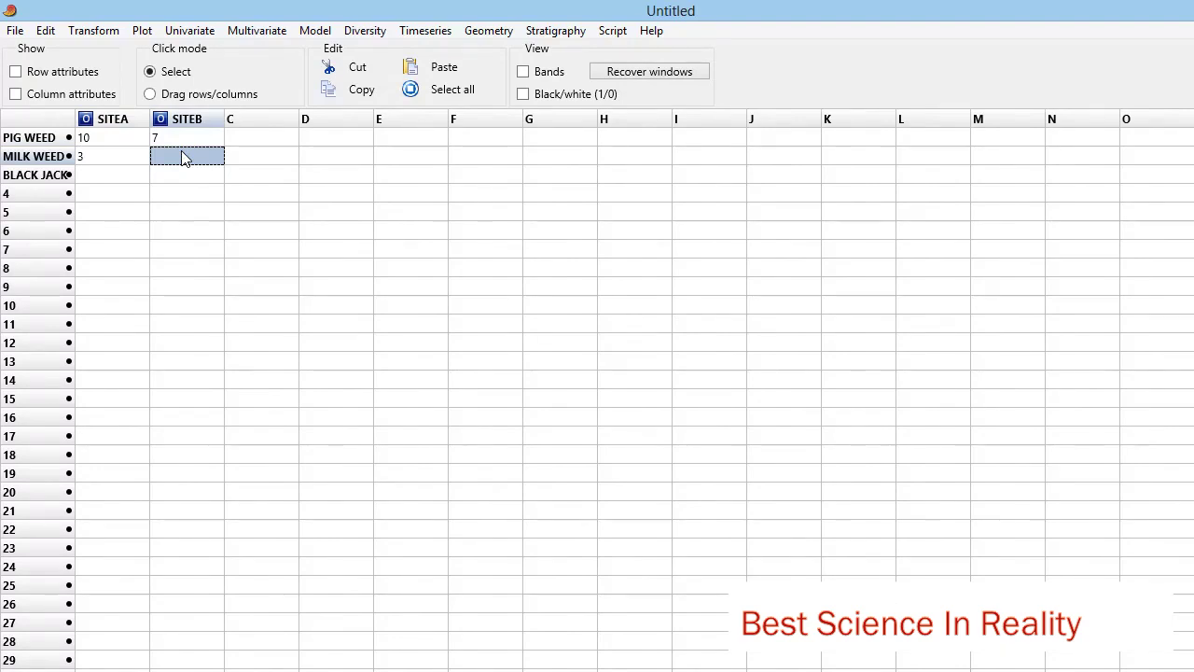
type("15")
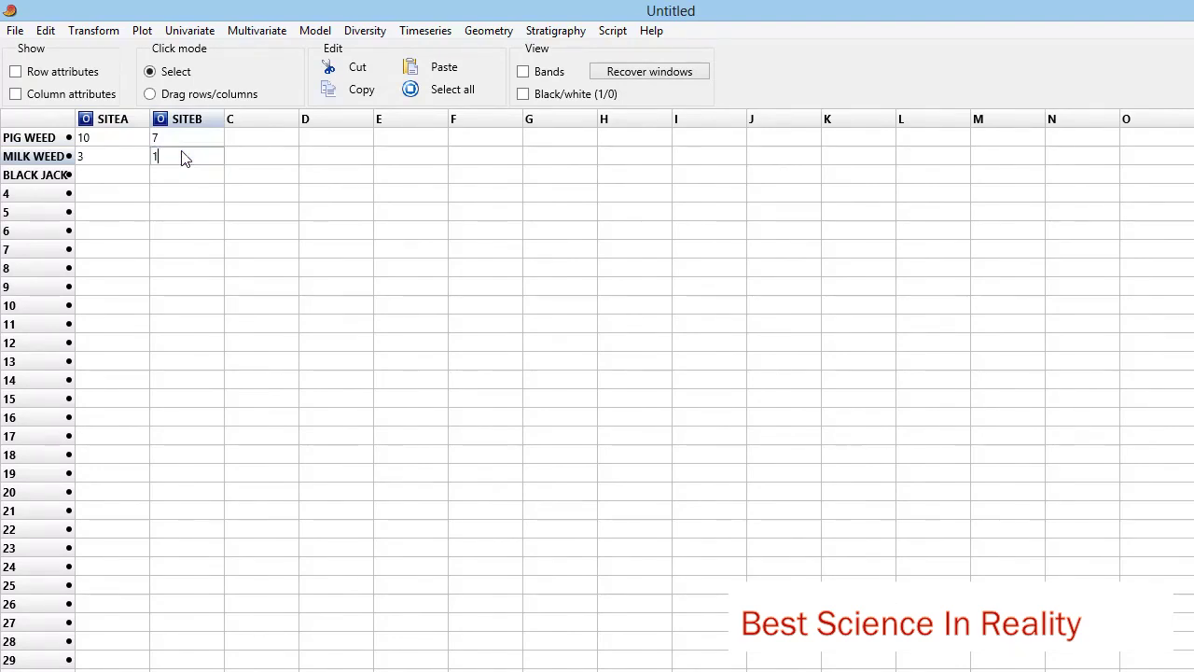
Enter BLACK JACK counts 20 and 2, and re-enter 3 for MILK WEED at SITEA.
left_click(126, 178)
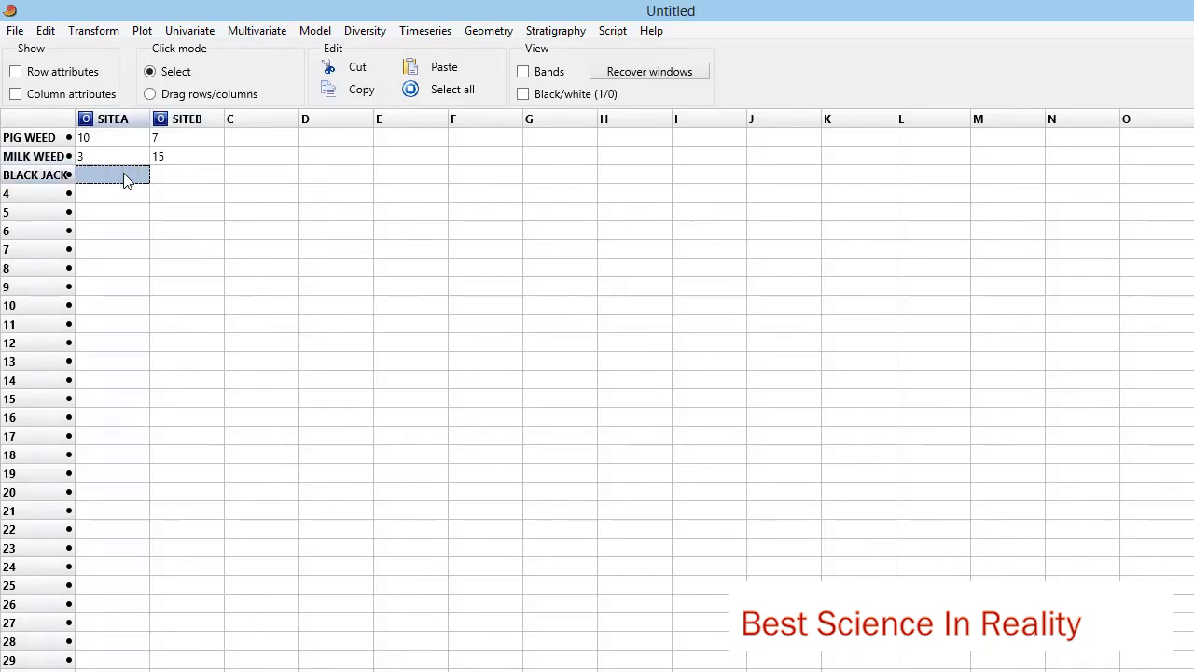
type("20")
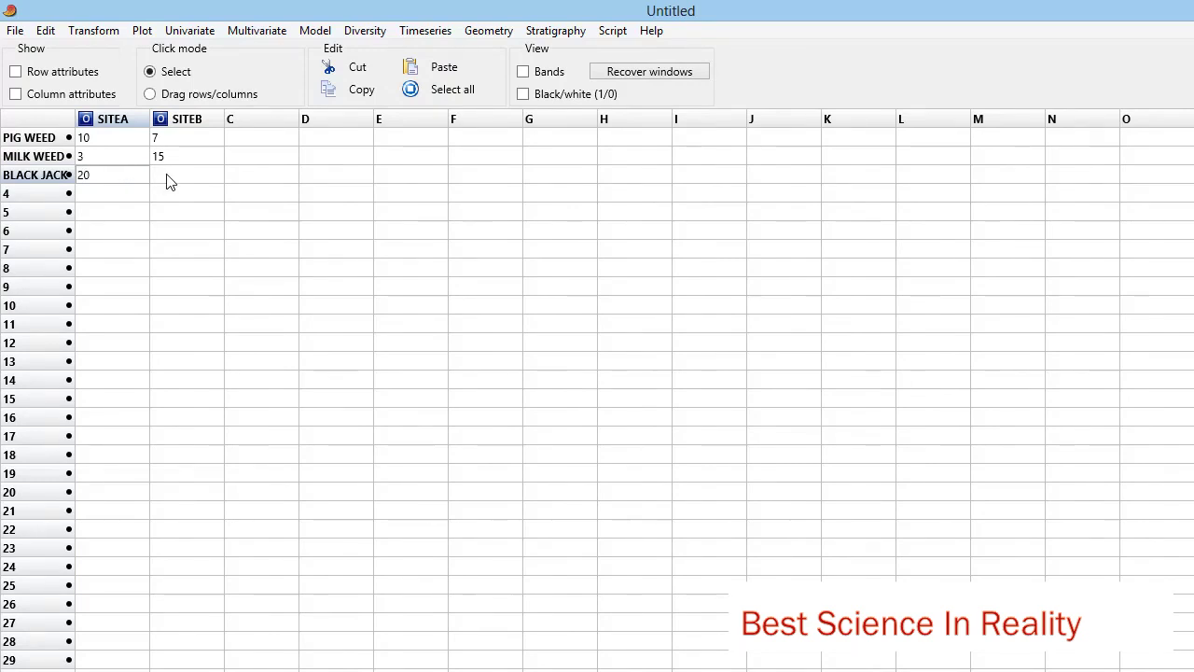
left_click(170, 181)
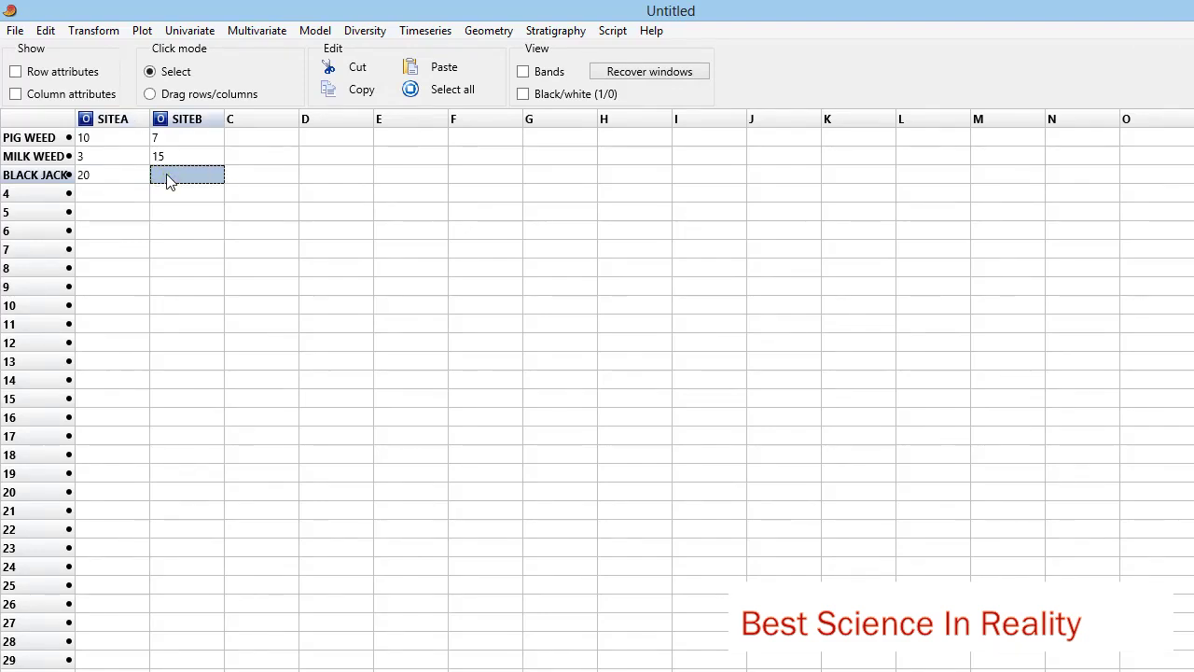
type("2")
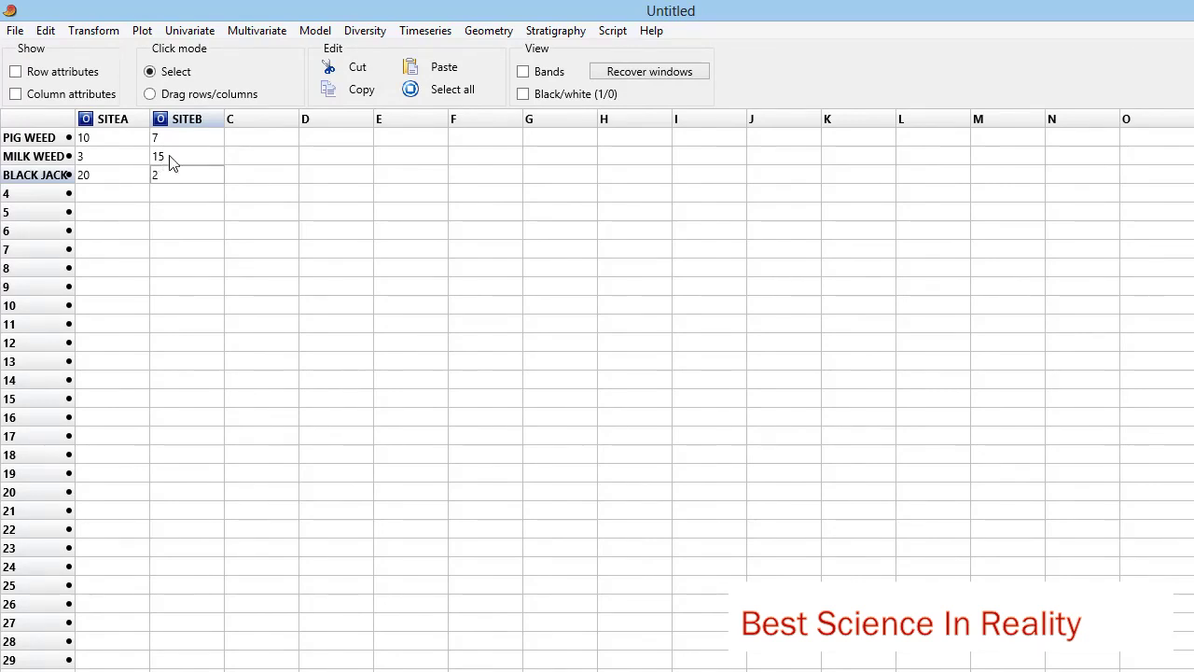
left_click(82, 157)
type("3")
Select the 3x2 block of weed counts and run Diversity > Diversity indices on it.
left_click(117, 199)
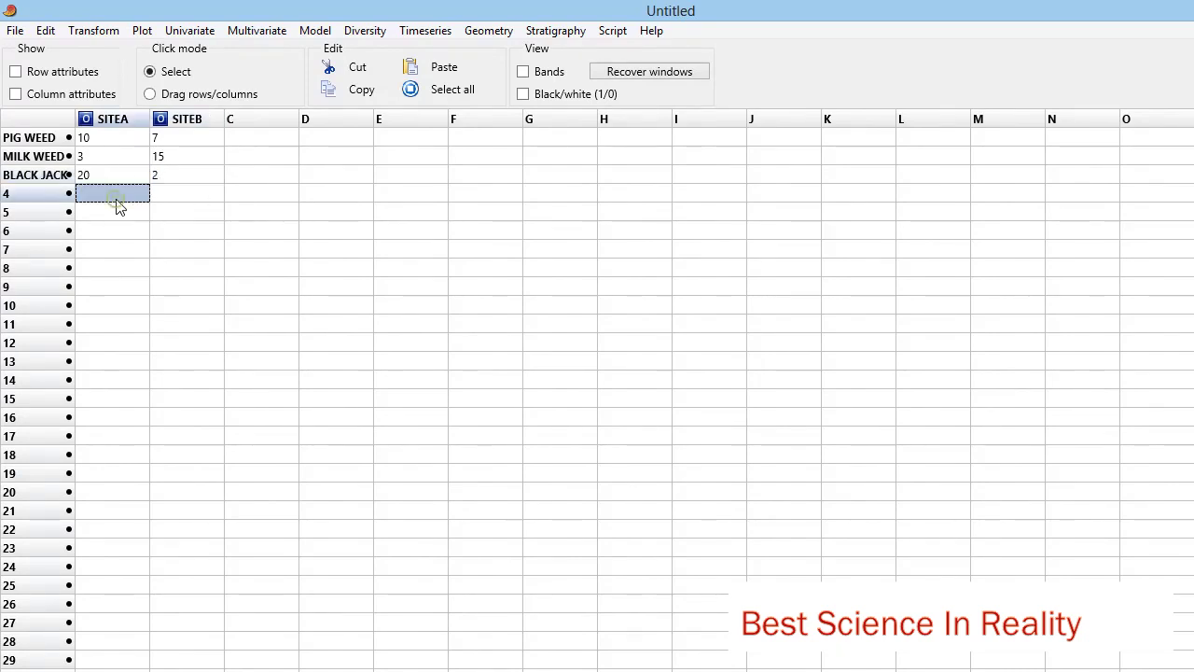
left_click_drag(191, 182, 96, 143)
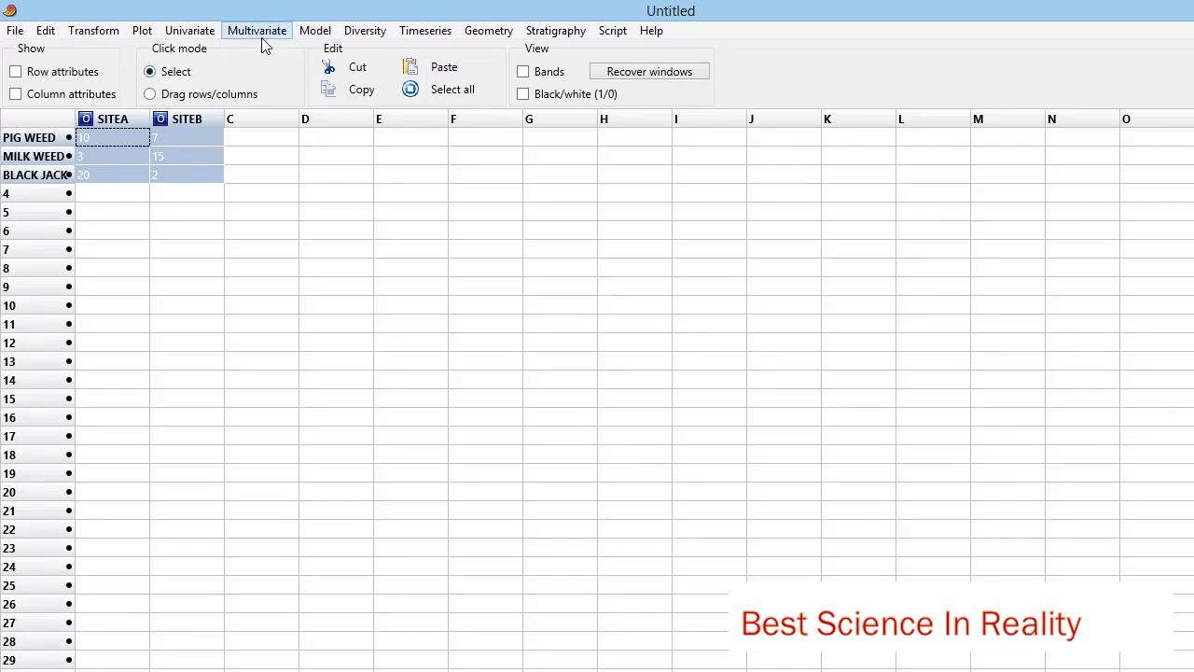
left_click(359, 32)
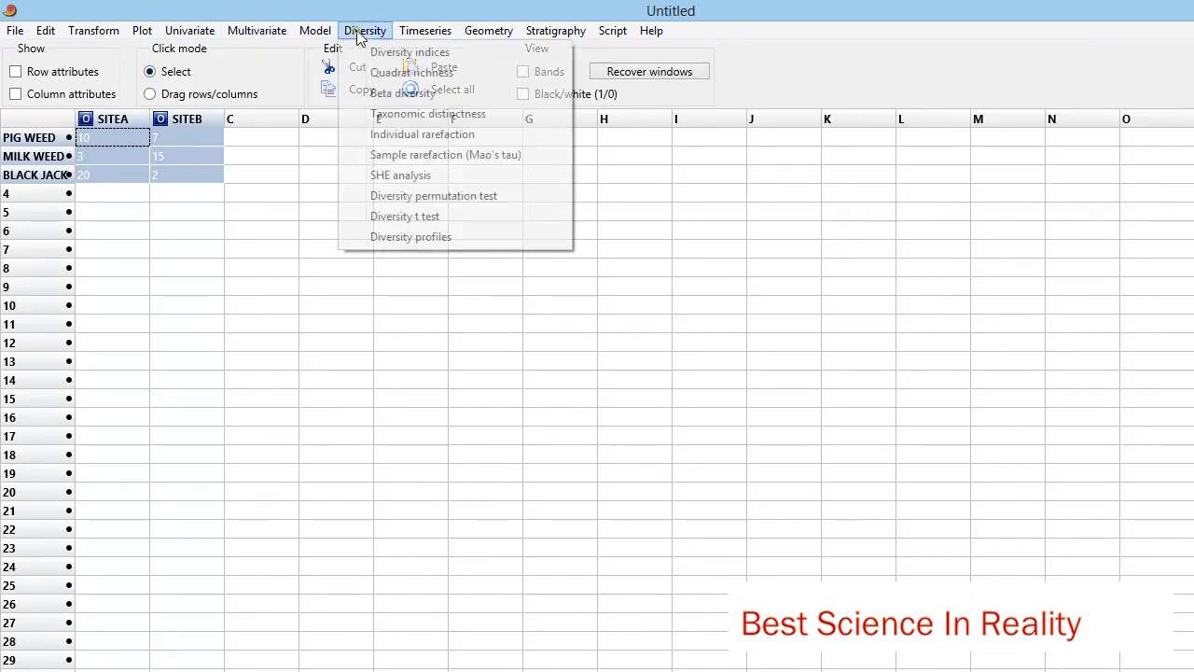
left_click(403, 56)
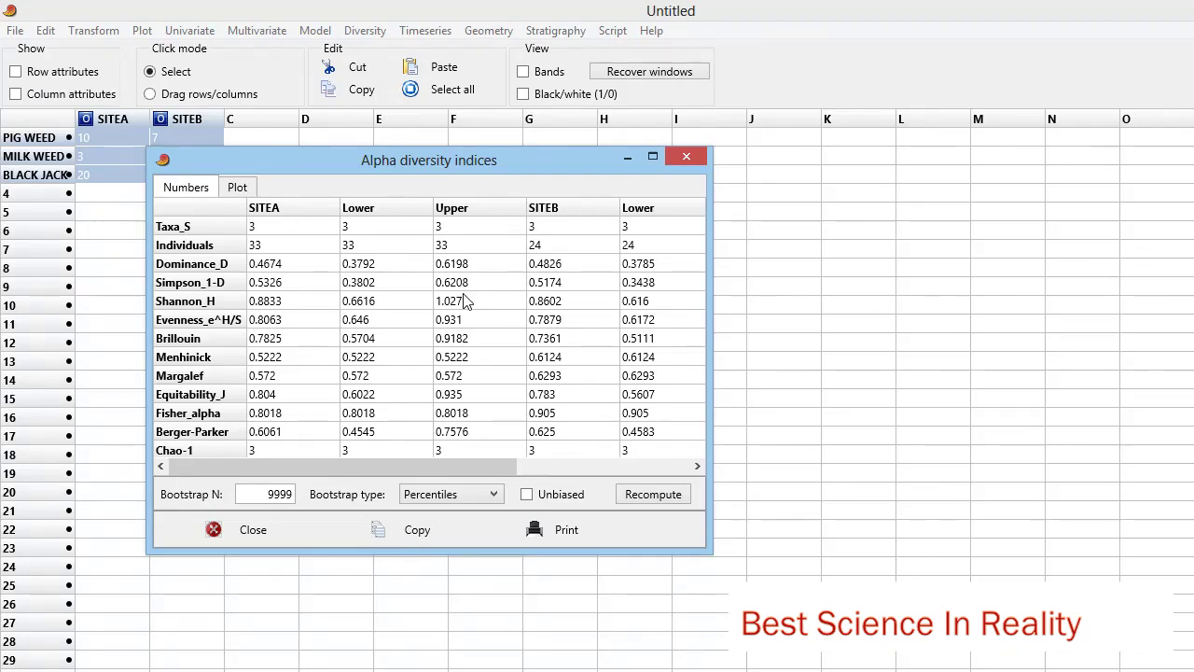
Copy the alpha diversity index results to the clipboard.
left_click(409, 528)
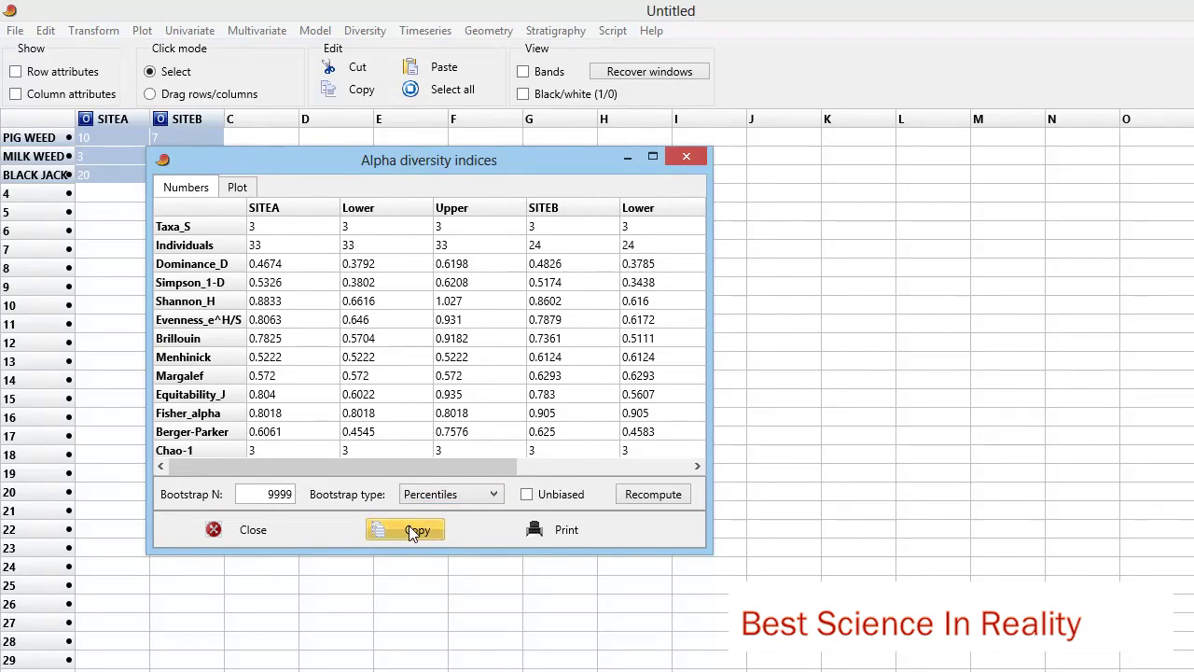